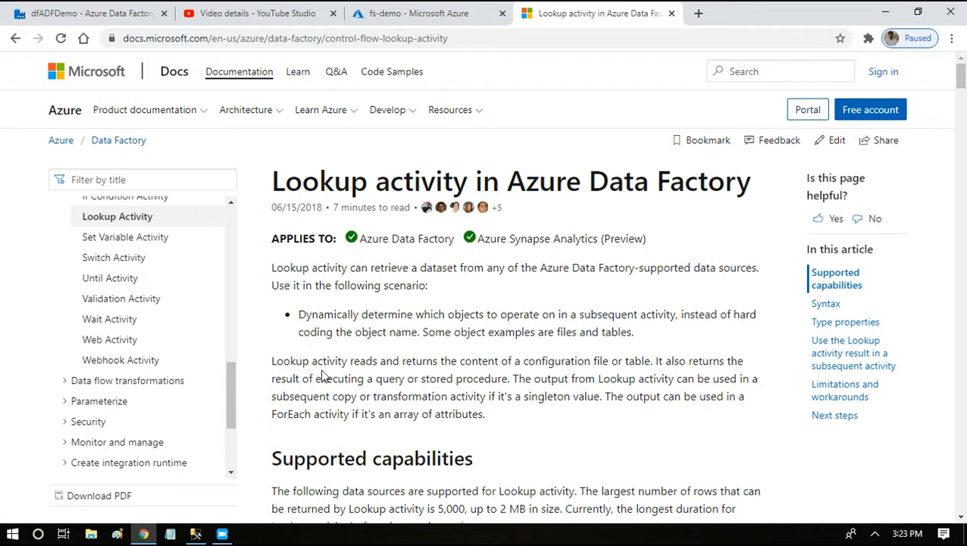
Read the Lookup activity description in the documentation and review the dimTest row-count query in SQL Server Management Studio.
drag(283, 362, 649, 362)
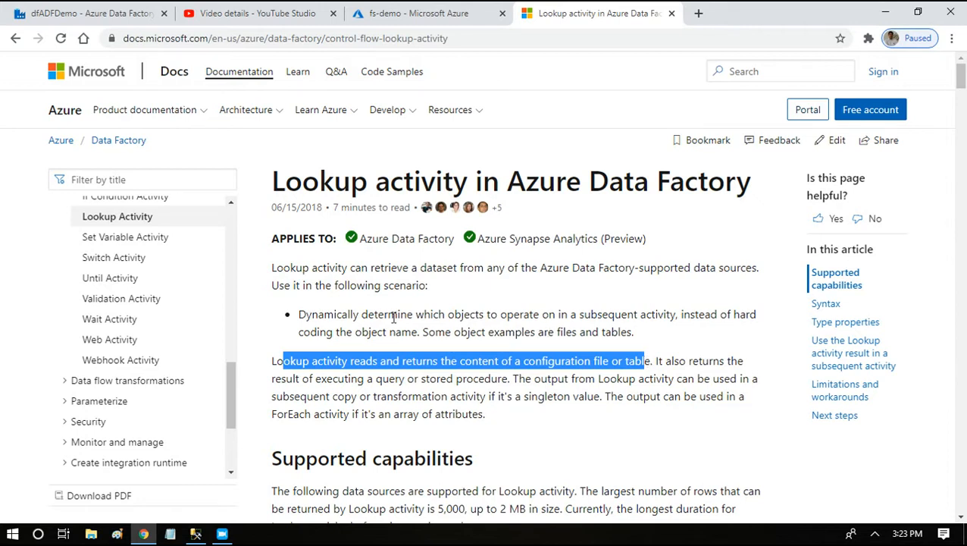
click(527, 320)
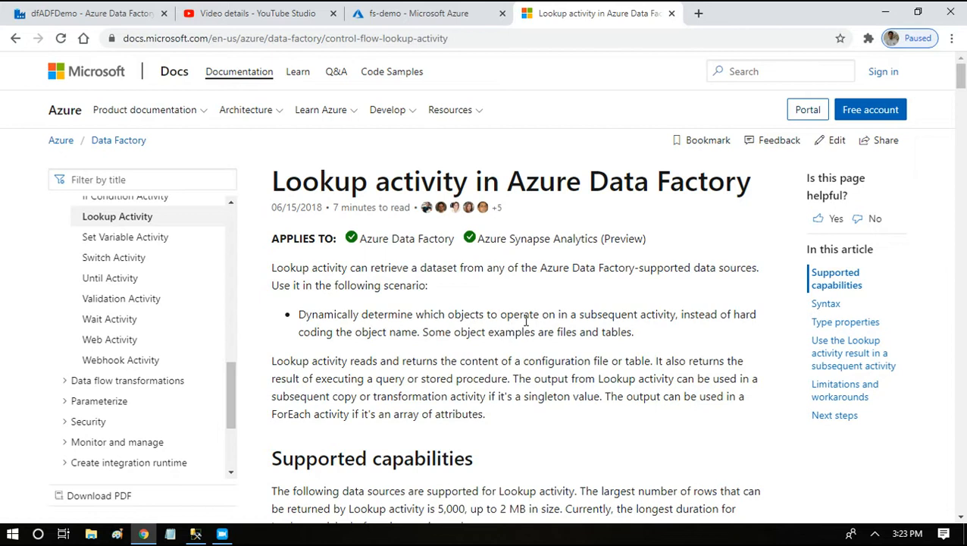
click(196, 534)
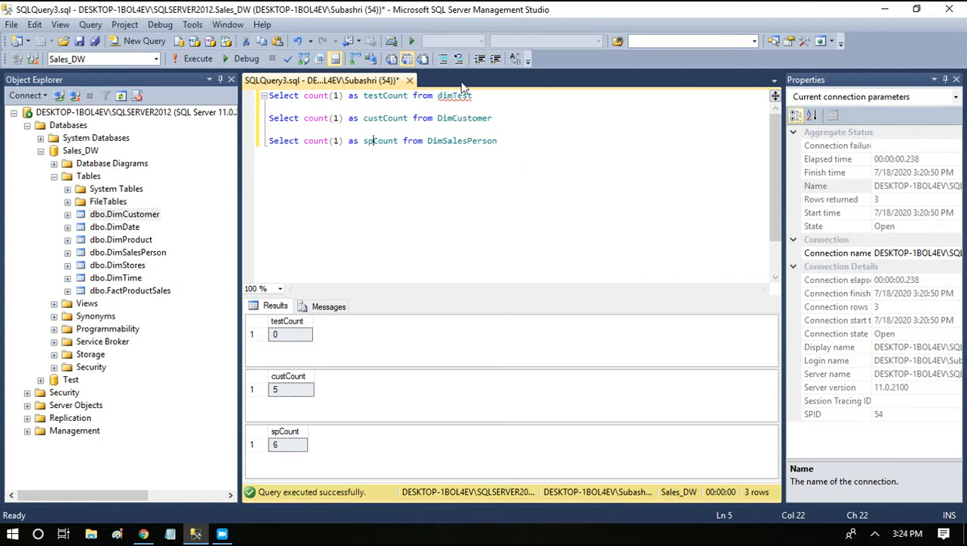
double_click(447, 96)
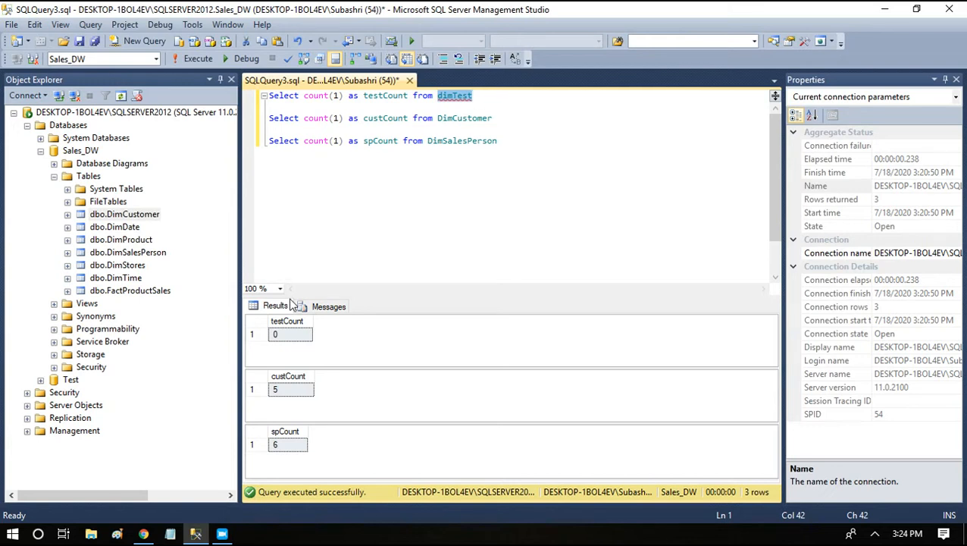
Switch to Azure Data Factory in the browser and append "dimTest" to the TablesList variable's default array in pl_Iteration_Conditionals.
click(145, 535)
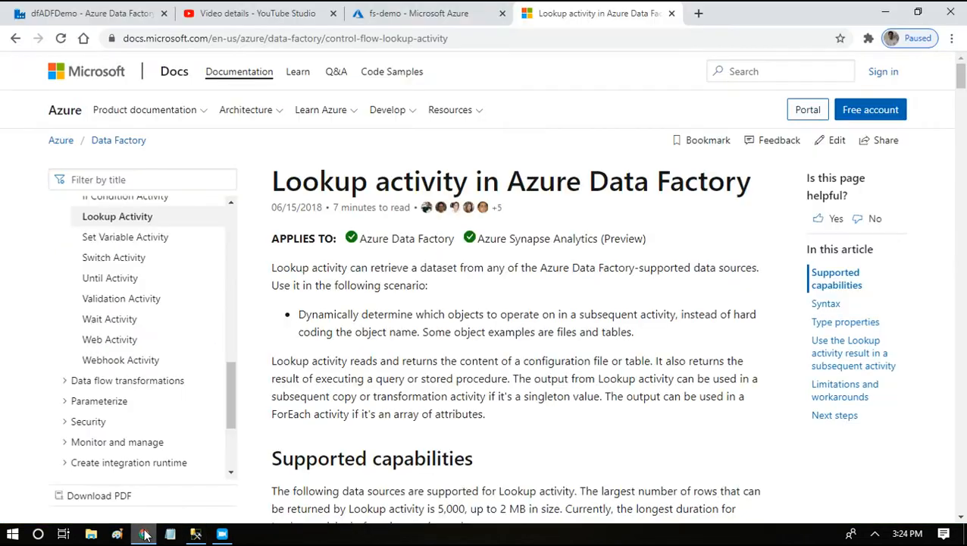
click(65, 9)
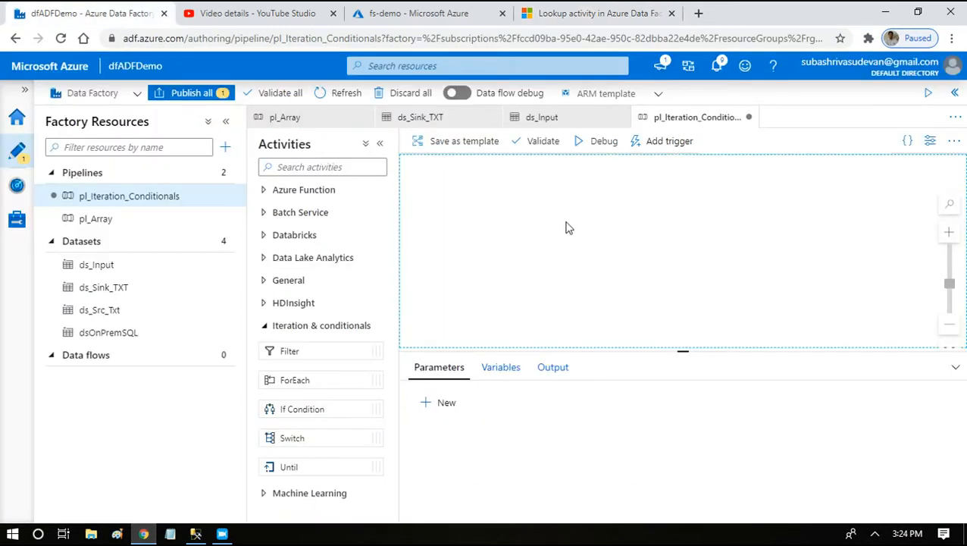
click(499, 367)
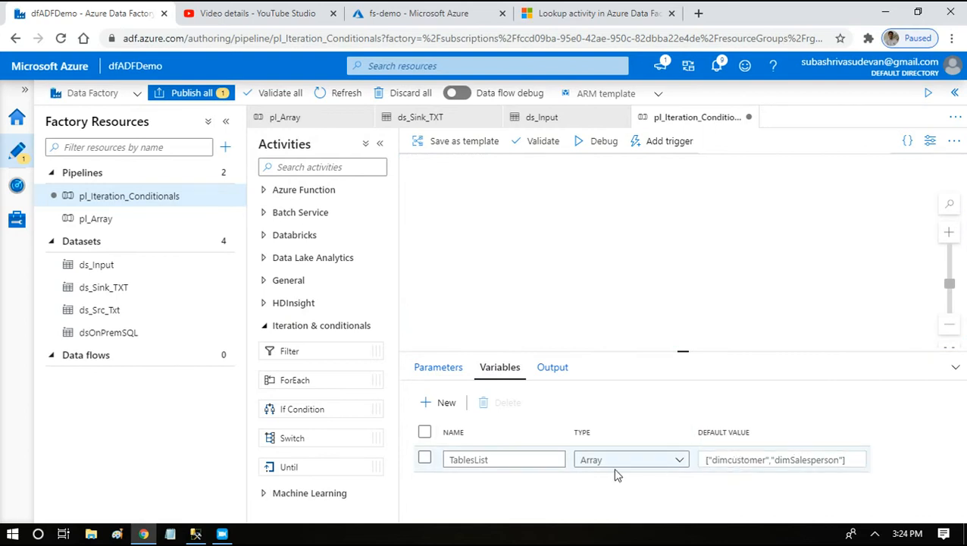
click(758, 460)
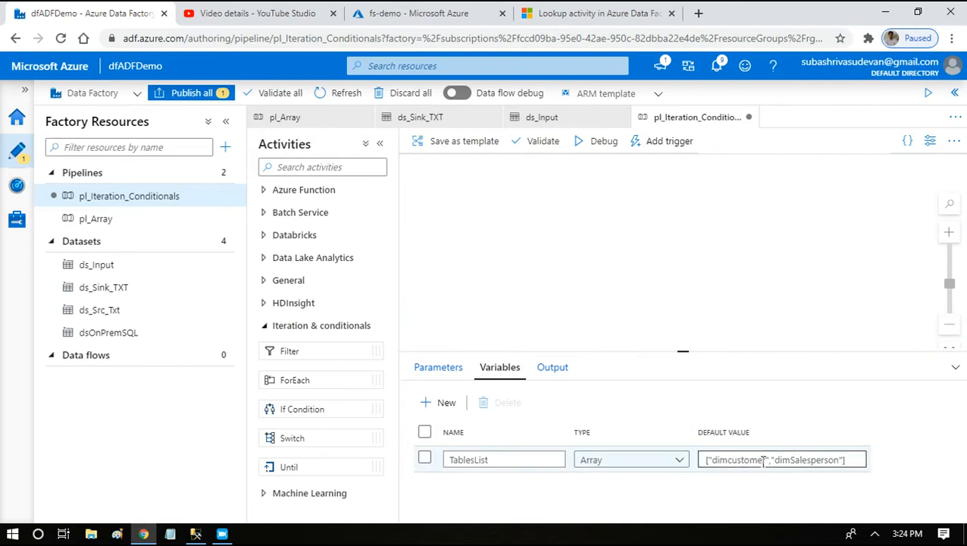
click(841, 460)
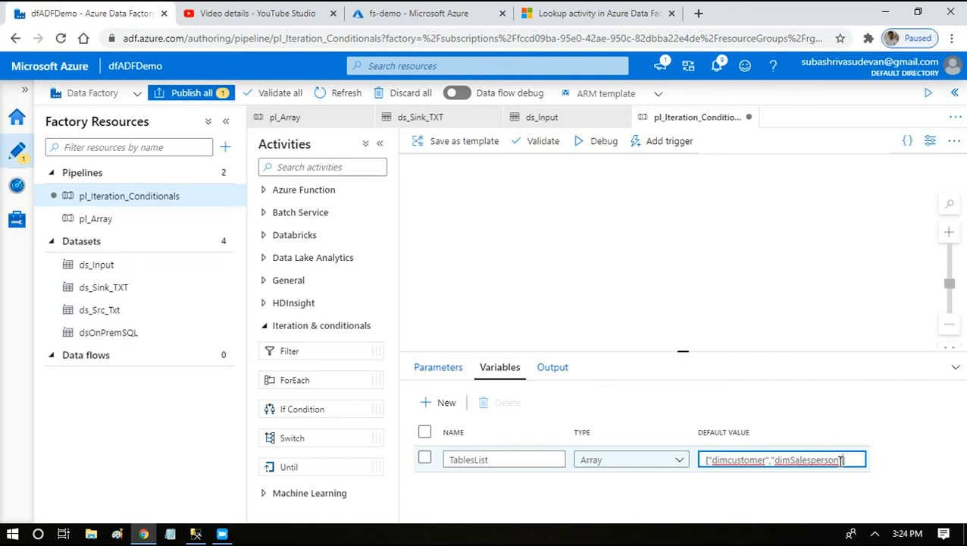
text(,""dimTest)
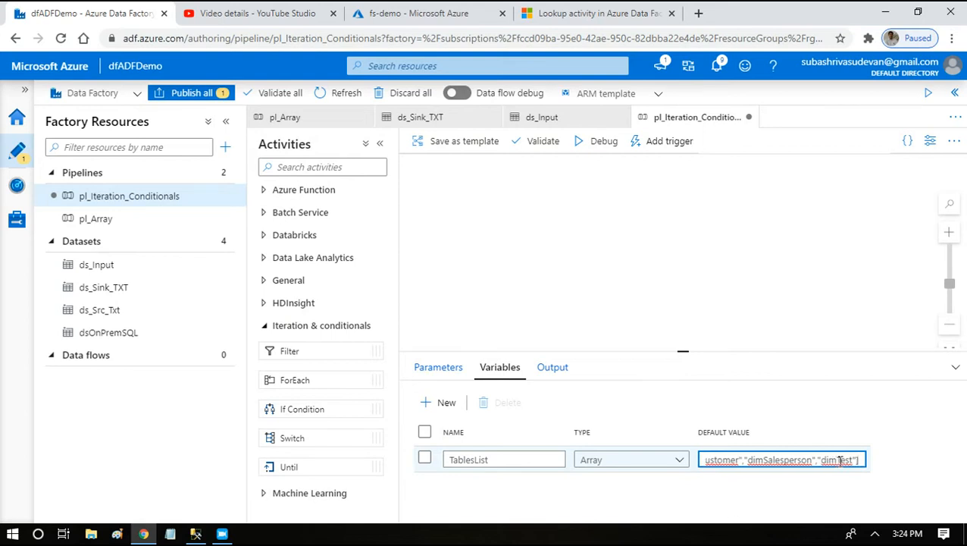
click(536, 280)
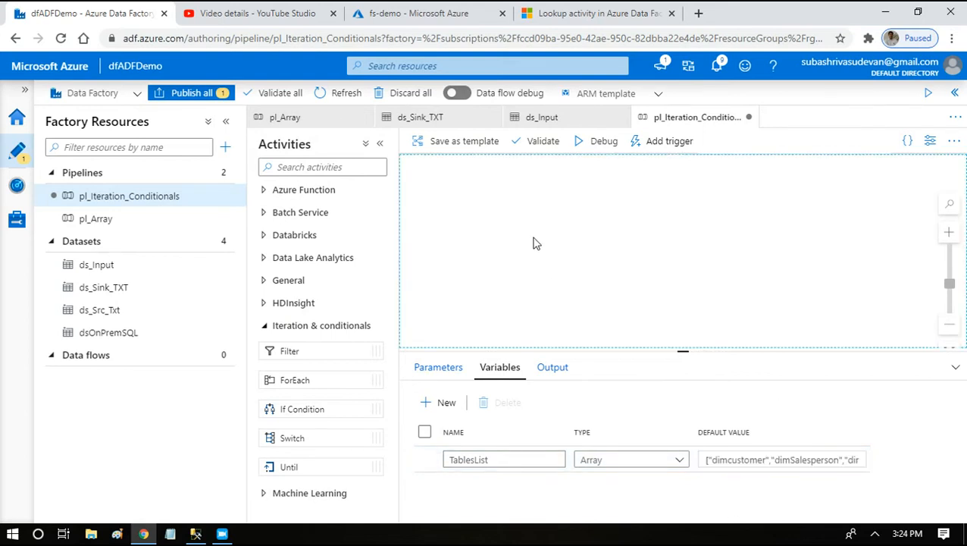
Copy the ForEach1 activity from the pl_Array pipeline into the pl_Iteration_Conditionals pipeline.
click(556, 123)
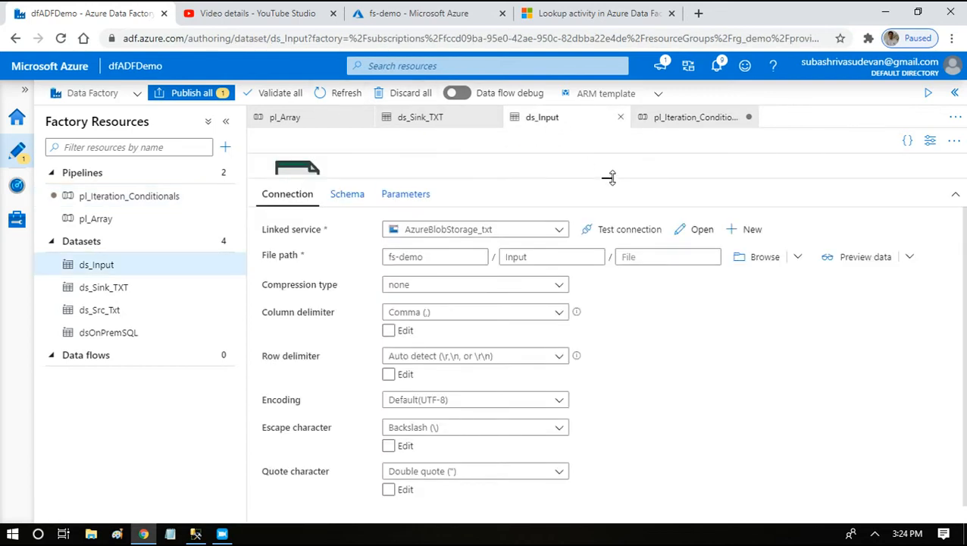
drag(608, 178, 607, 354)
click(303, 121)
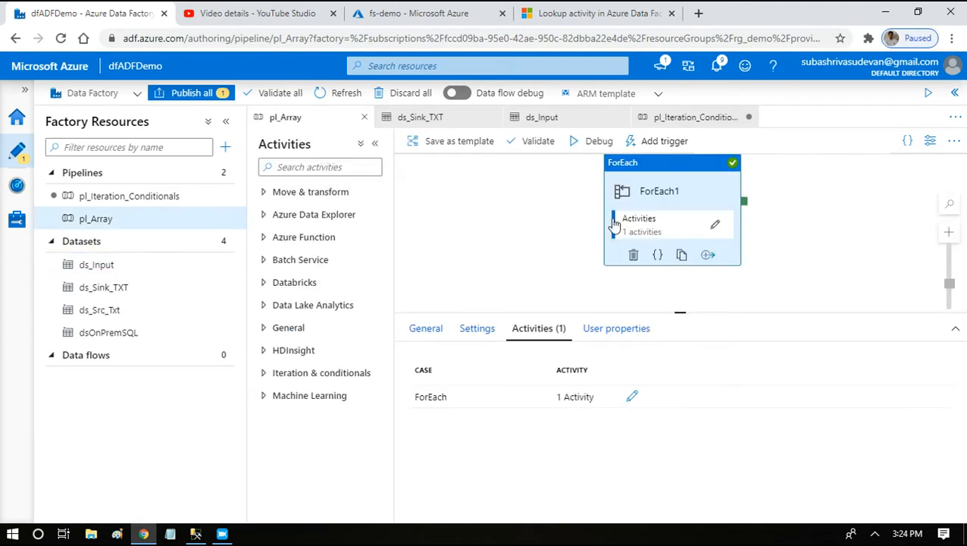
click(643, 173)
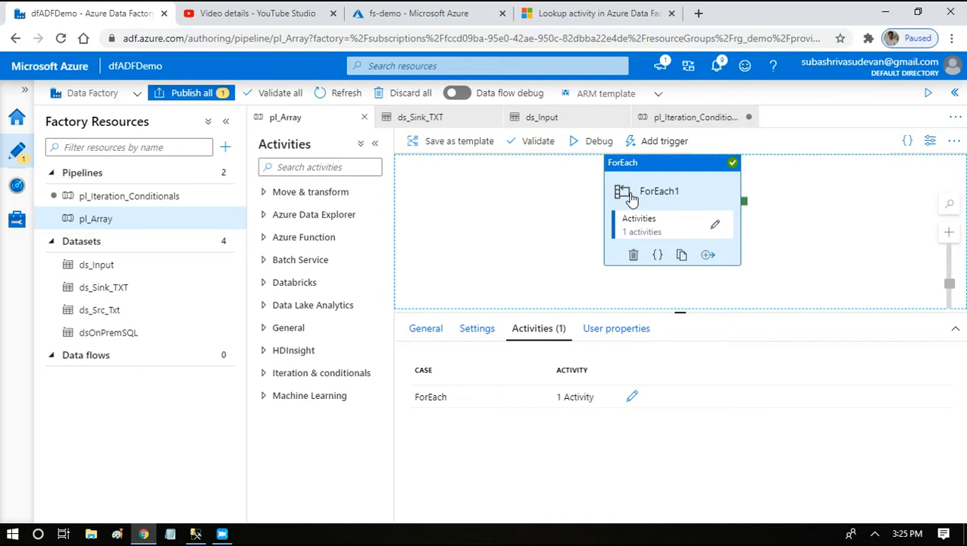
click(681, 119)
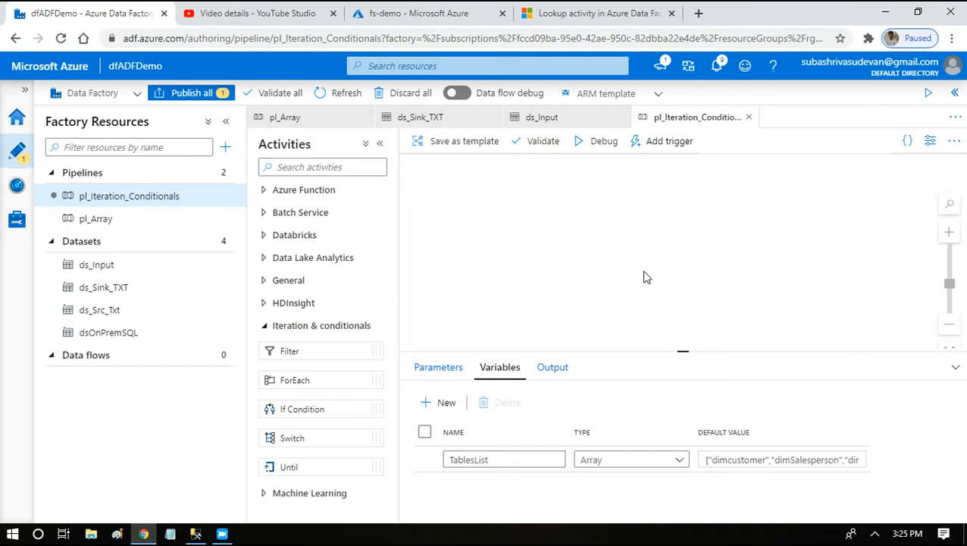
click(538, 187)
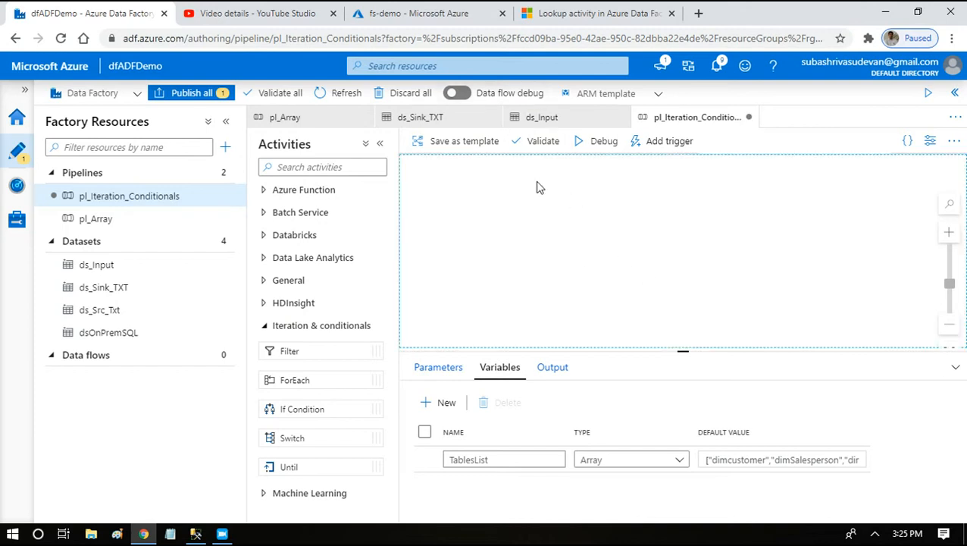
key(ctrl+v)
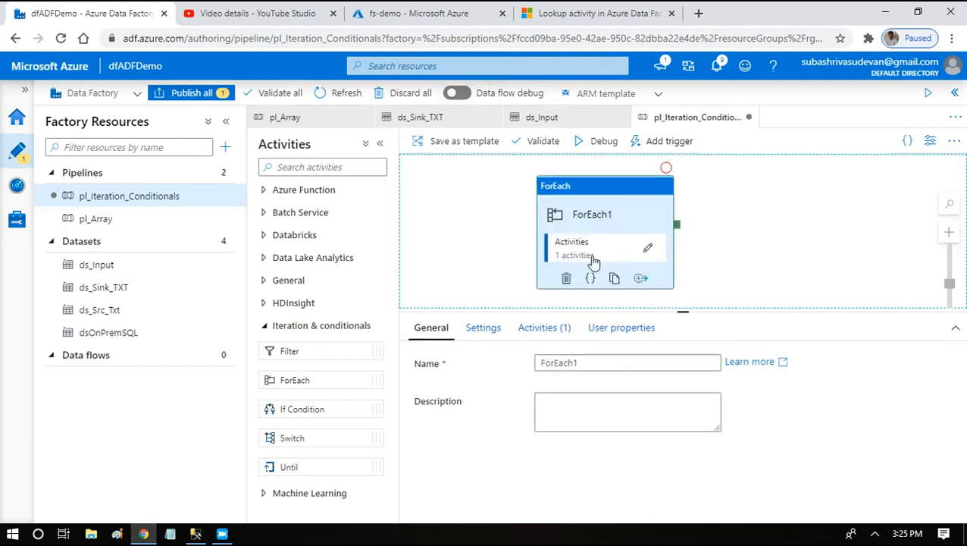
click(697, 230)
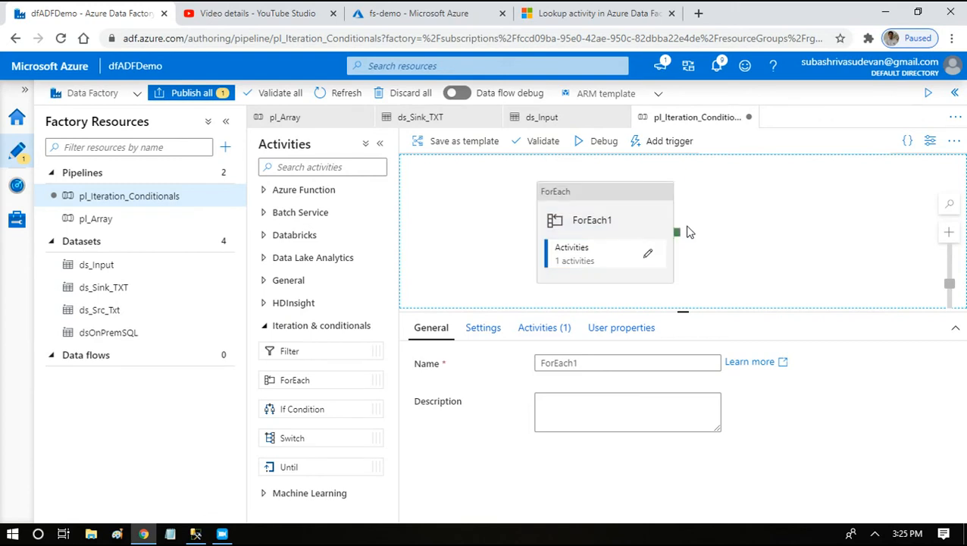
Open the activities inside ForEach1 and reposition Copy data1 lower on the canvas.
click(604, 221)
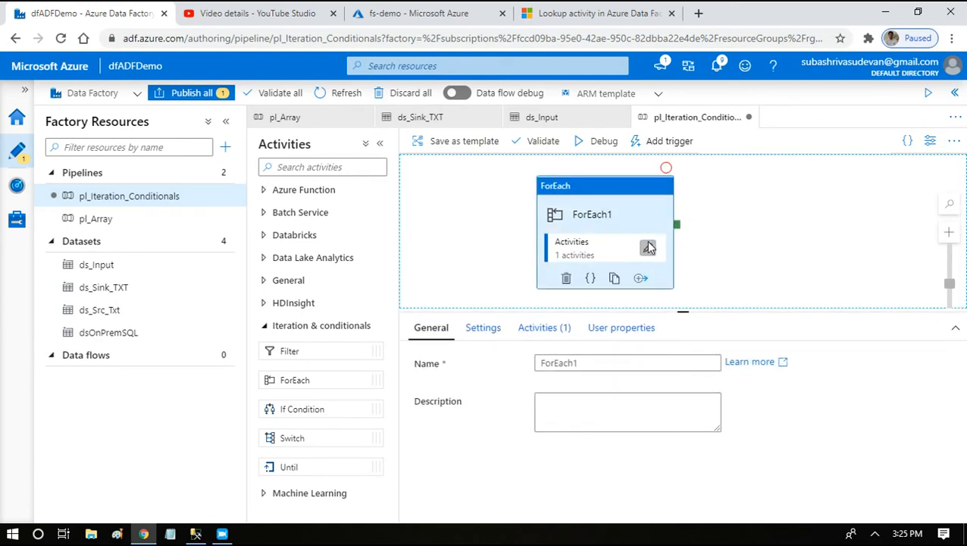
click(648, 250)
click(640, 215)
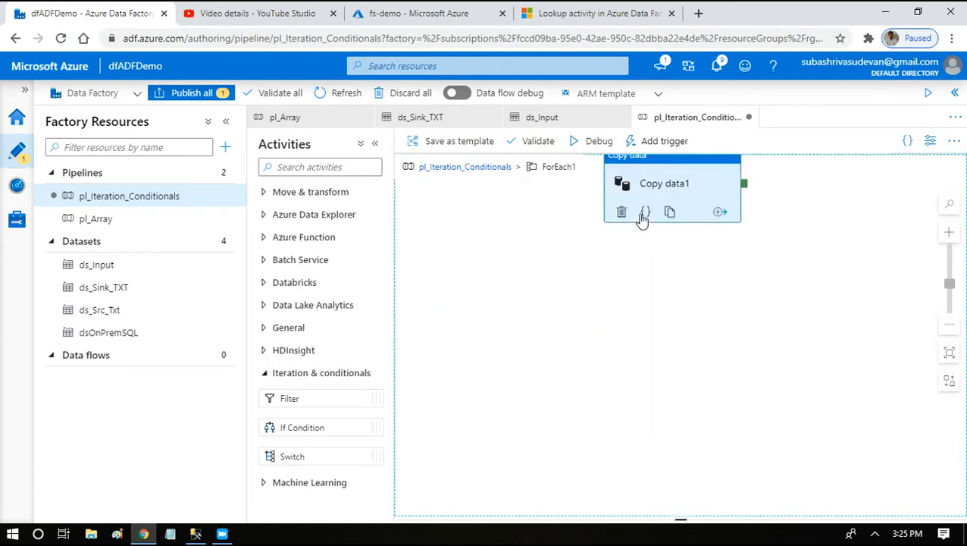
drag(708, 242, 679, 196)
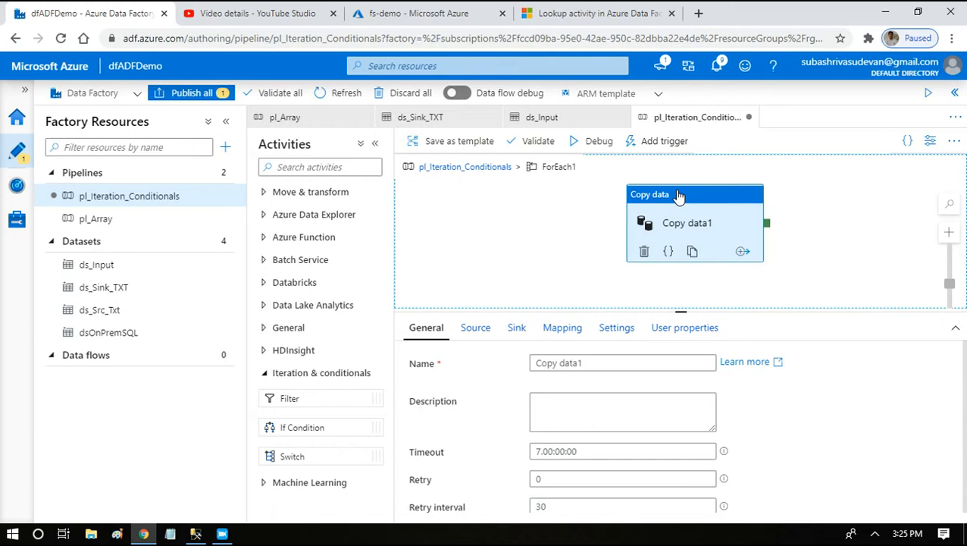
Find the Lookup activity and place it inside ForEach1, to the left of Copy data1.
click(326, 173)
text(look)
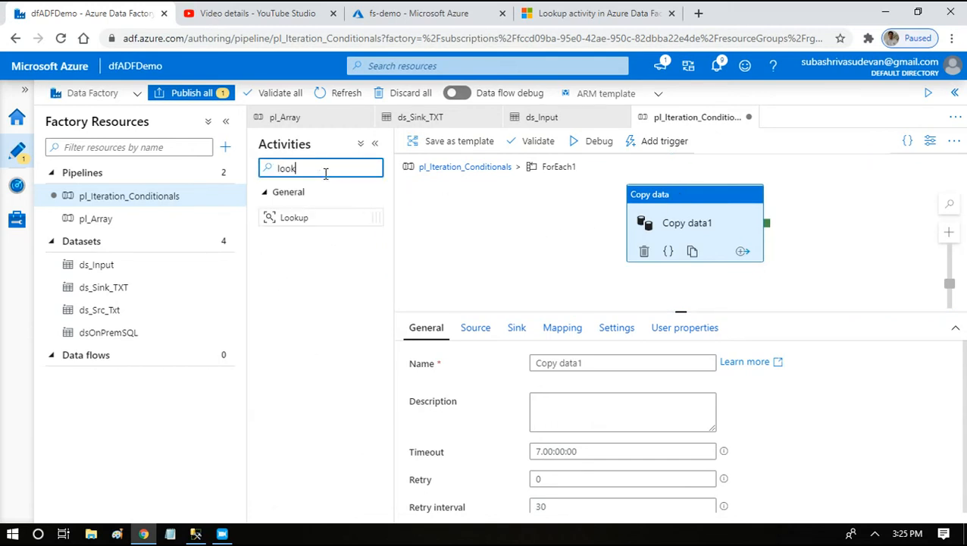
drag(287, 217, 490, 206)
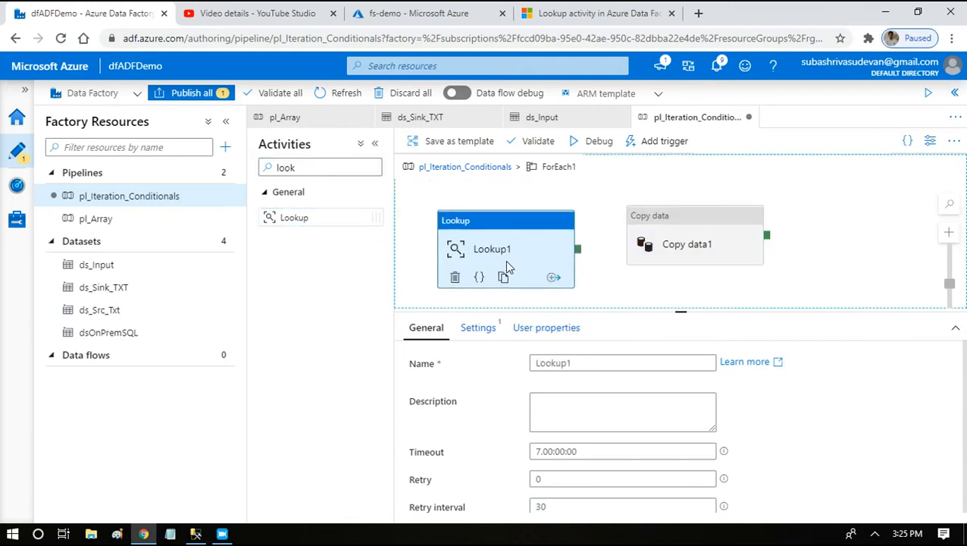
drag(507, 261, 515, 249)
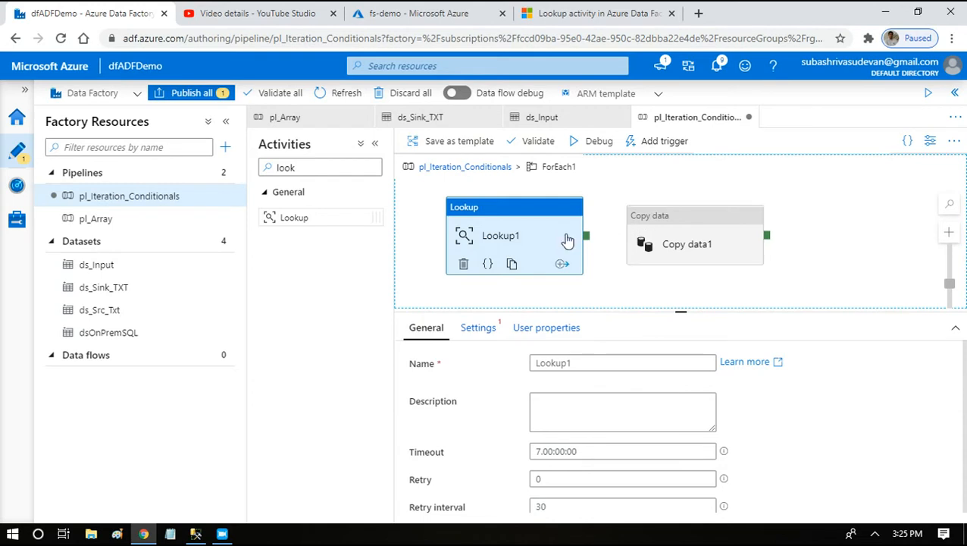
Connect Lookup1 to Copy data1 on success and review the connection's other condition options.
drag(587, 235, 634, 237)
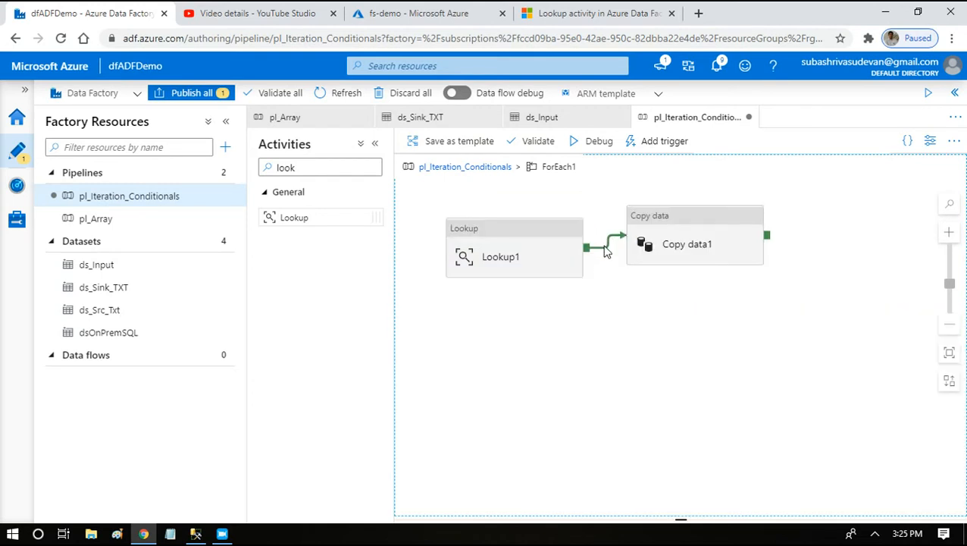
right_click(605, 251)
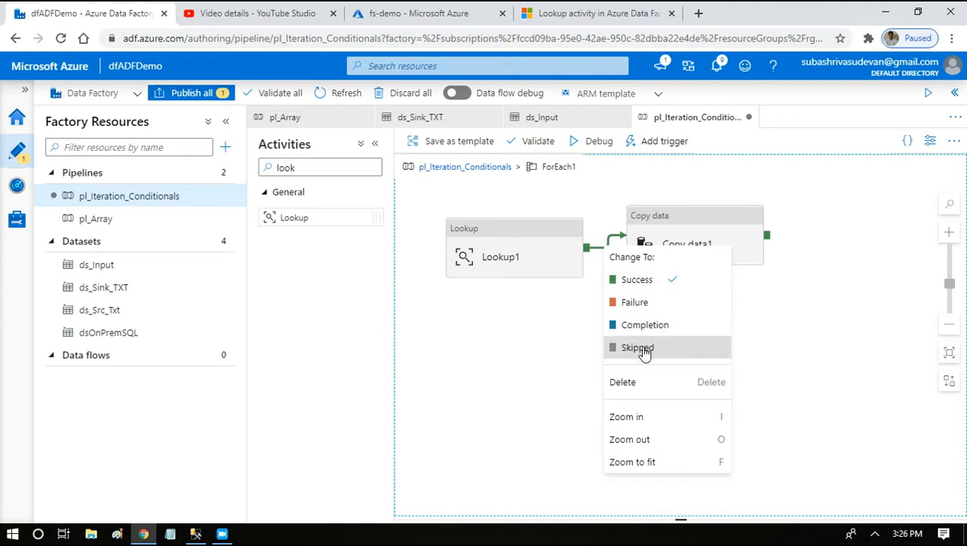
click(510, 358)
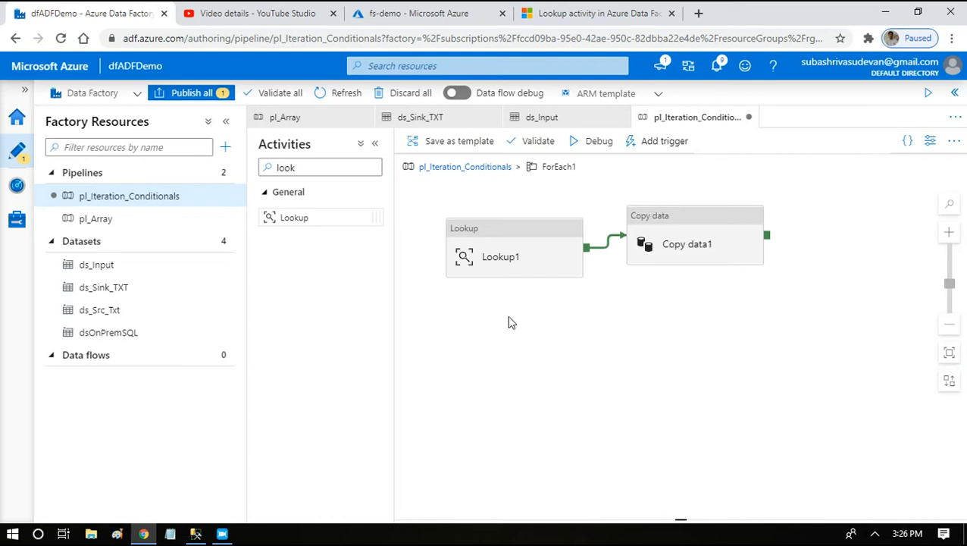
Set the source dataset of Lookup1 to dsOnPremSQL.
click(529, 241)
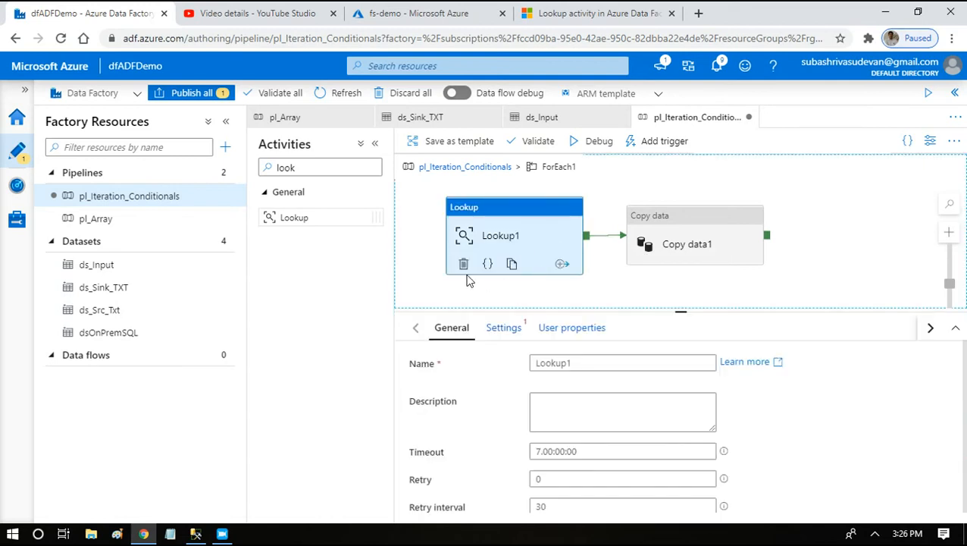
click(506, 329)
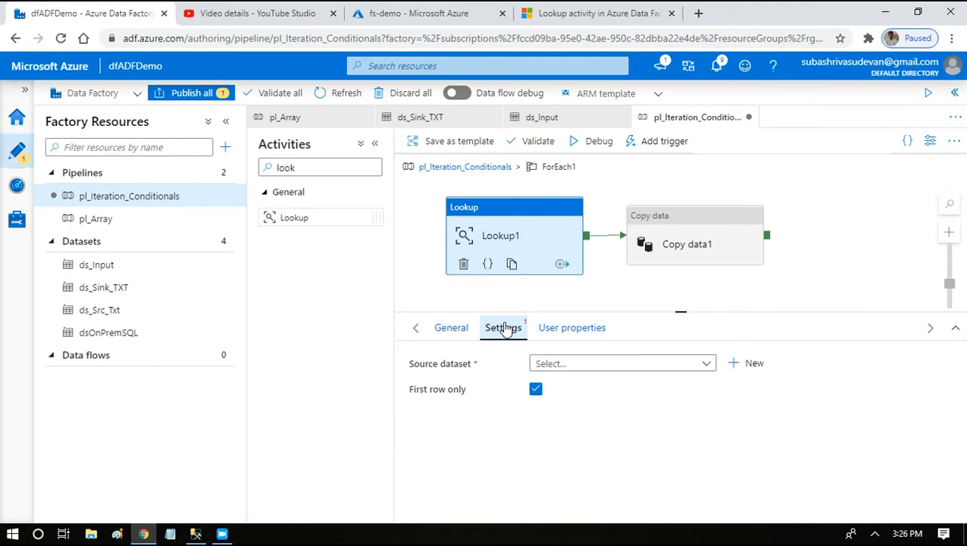
click(559, 364)
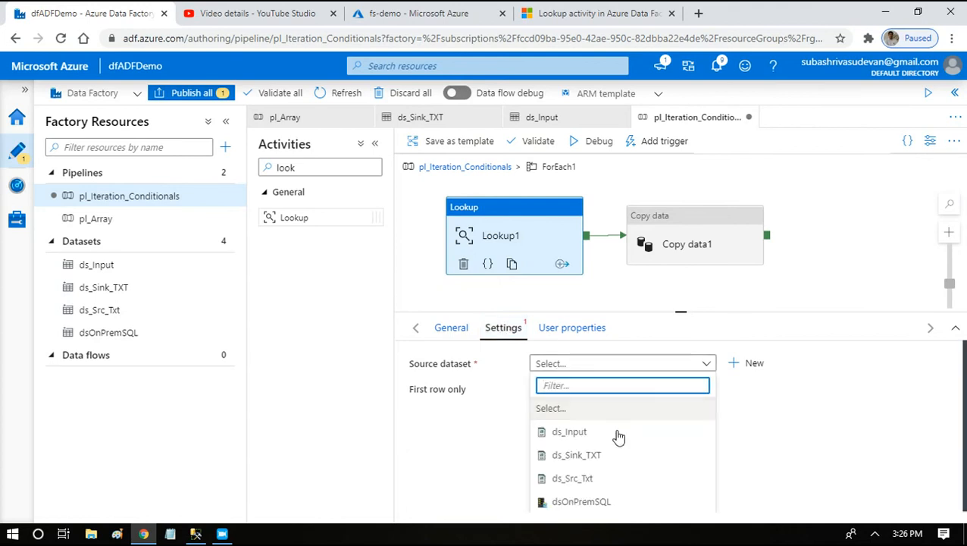
click(579, 504)
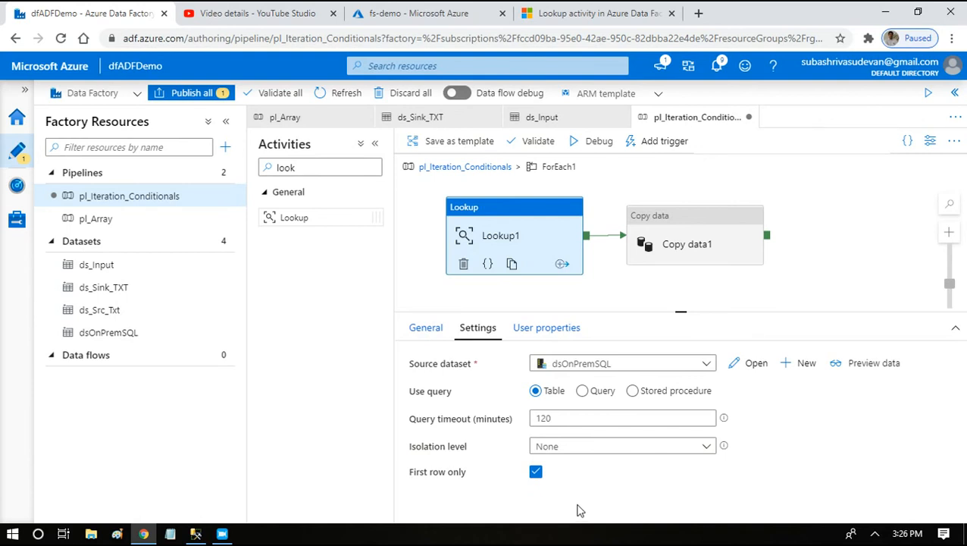
click(583, 391)
click(552, 433)
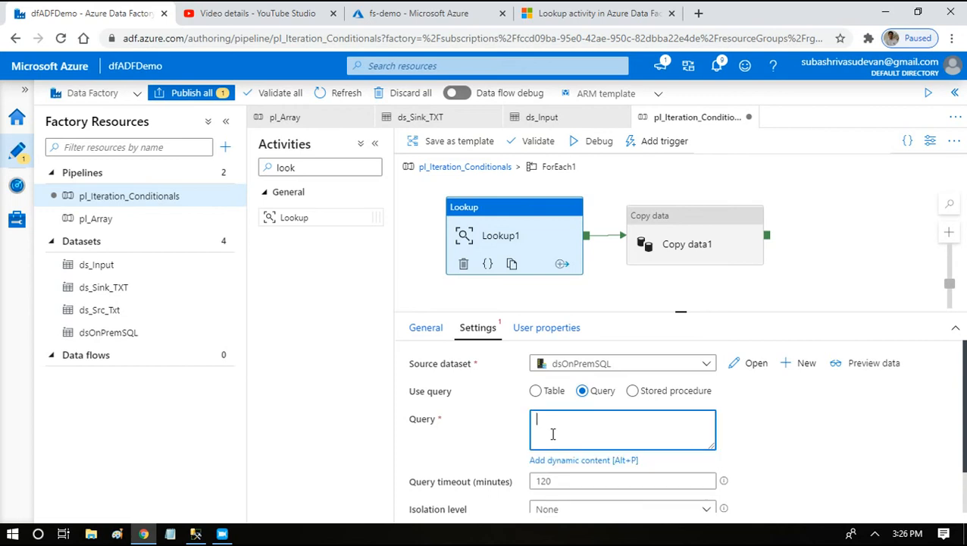
click(567, 460)
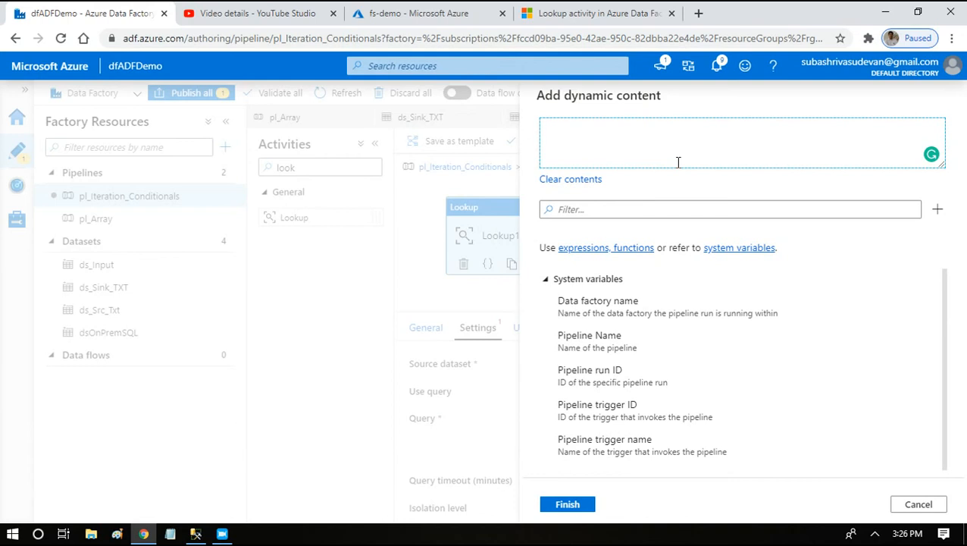
text(@concat(s)
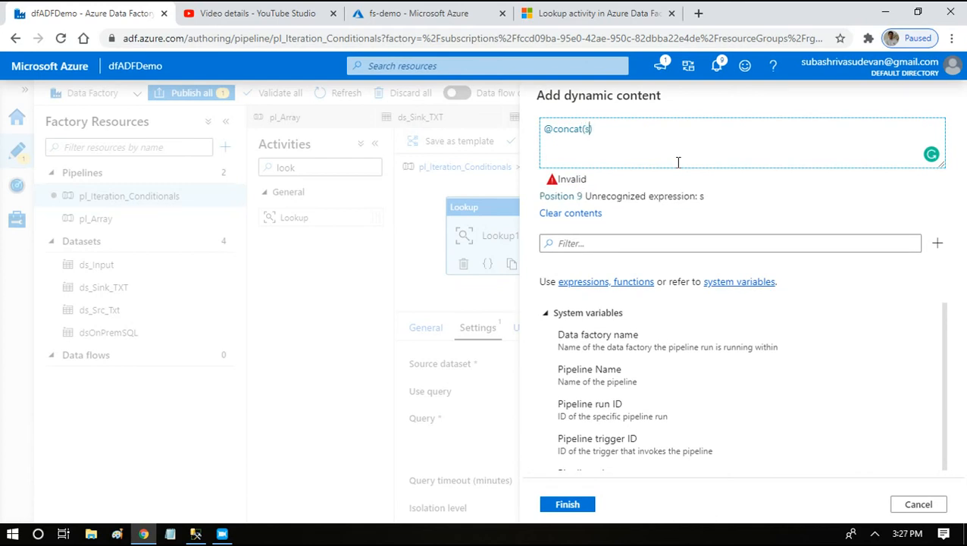
key(BackSpace)
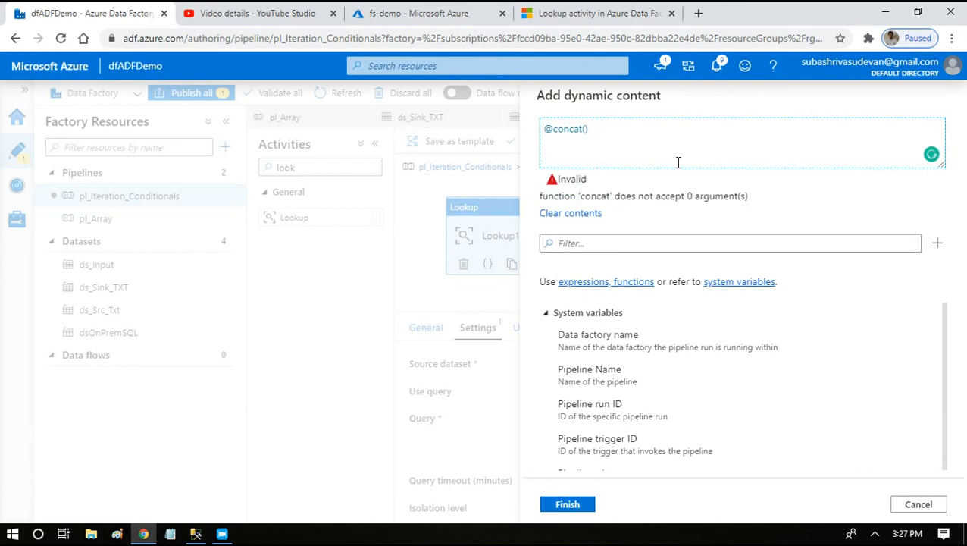
text('select cp)
key(BackSpace)
text(ount)
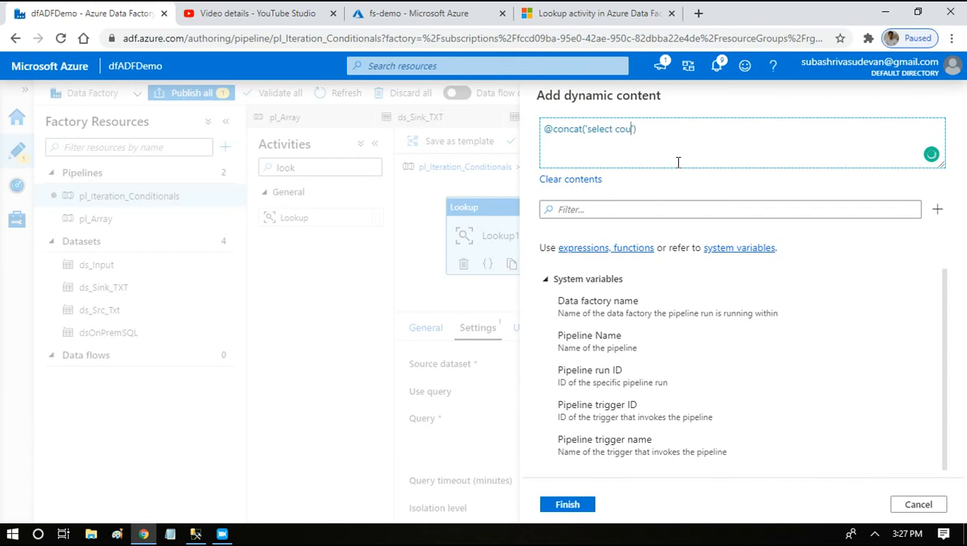
text((1) as count from ')
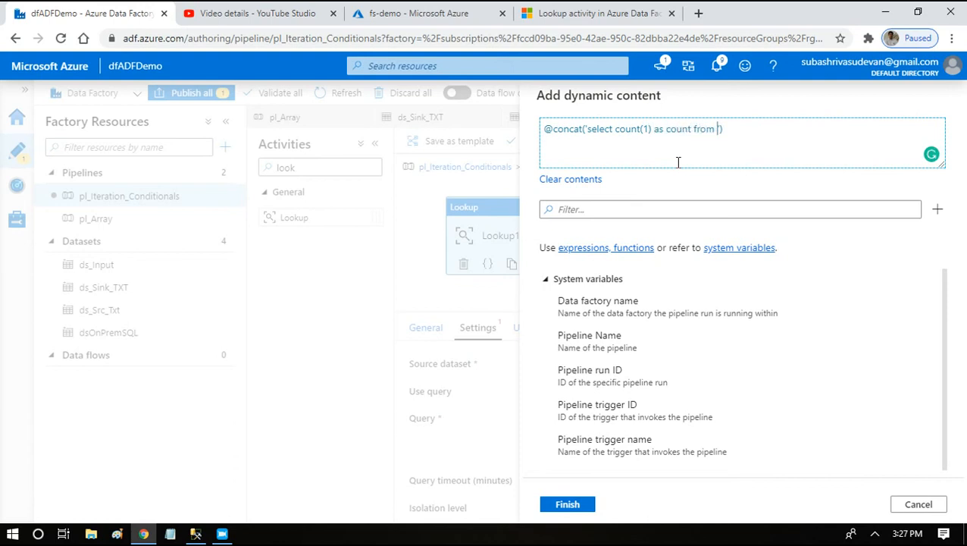
text(, item)
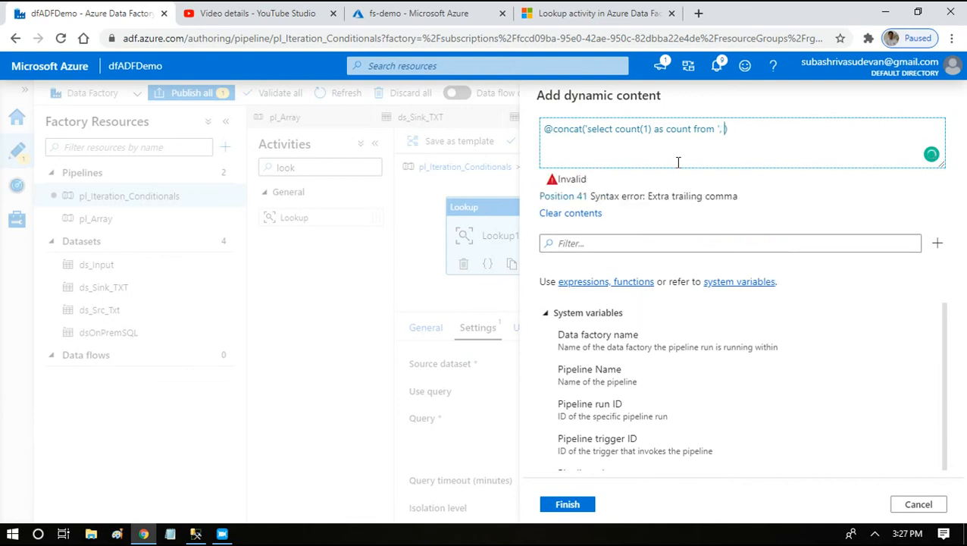
text(())
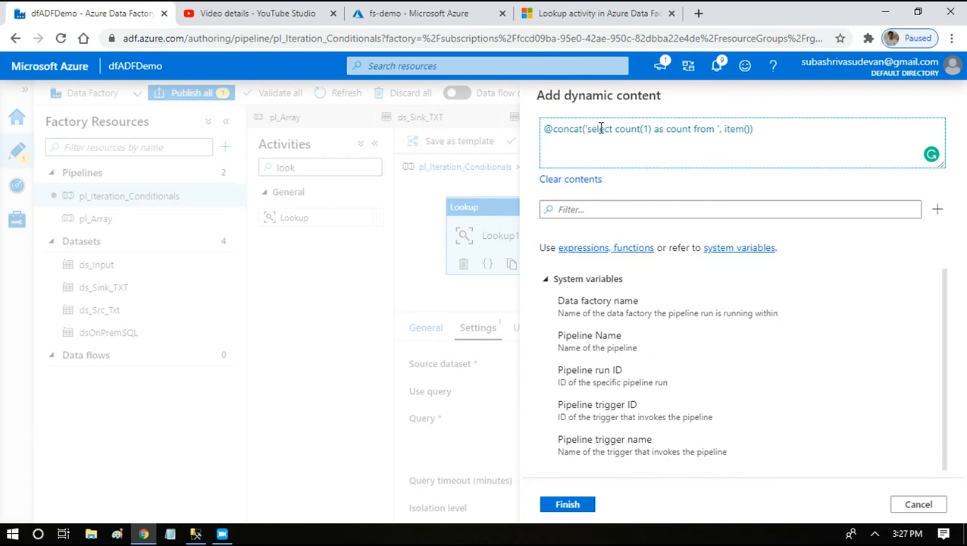
click(561, 505)
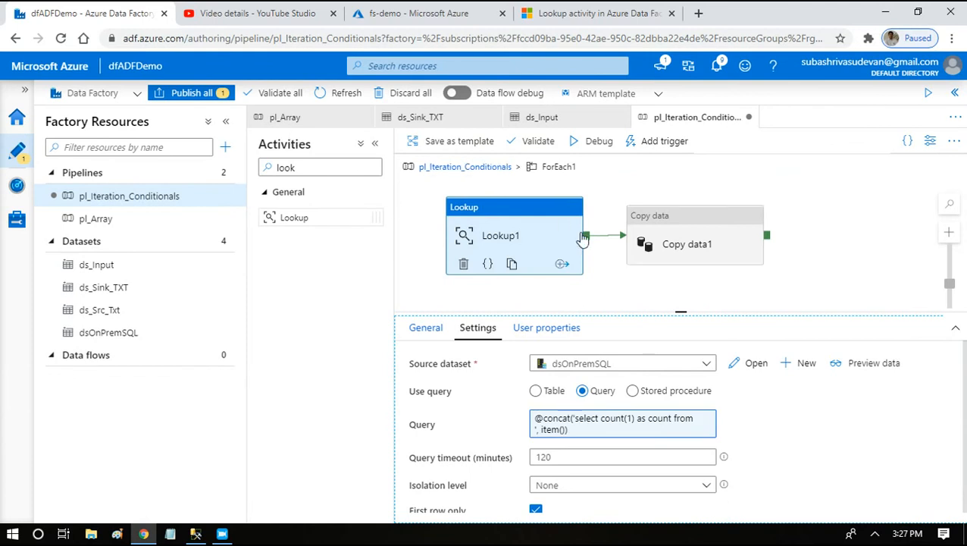
Delete Copy data1 from ForEach1 and start a debug run of the pipeline with only Lookup1 in the loop.
click(515, 218)
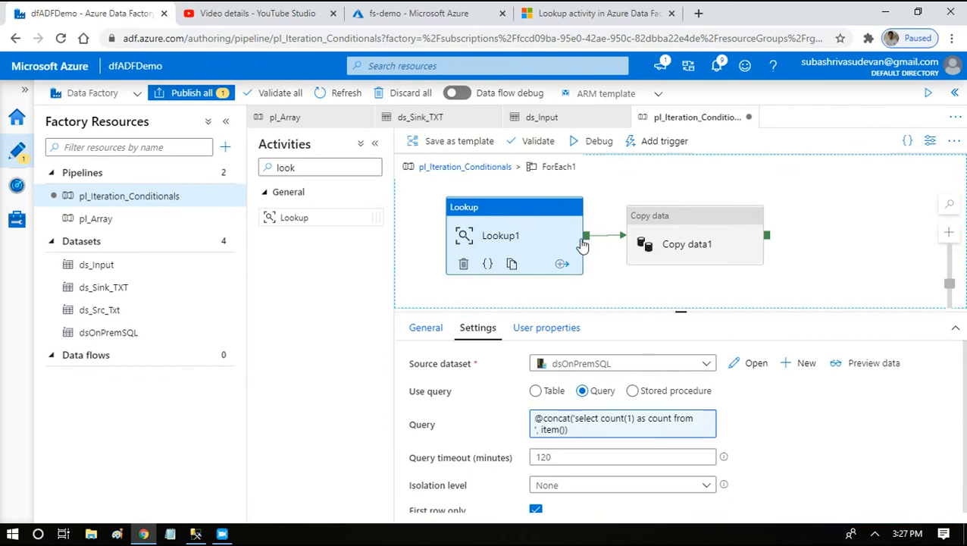
click(660, 218)
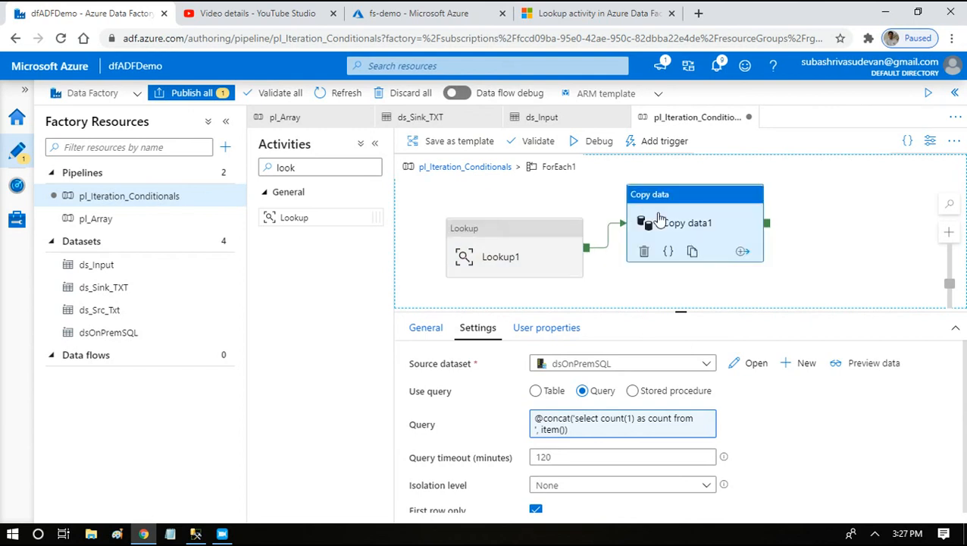
key(Delete)
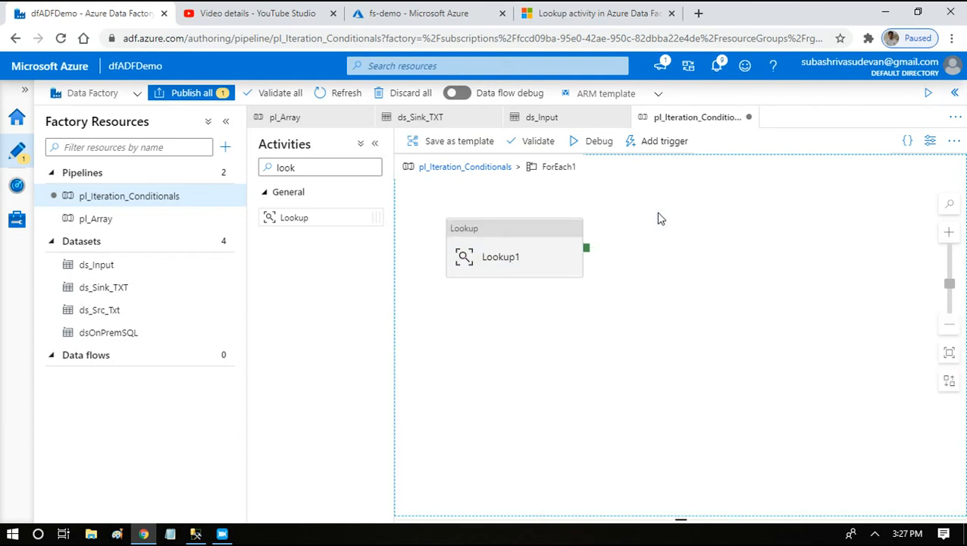
click(529, 237)
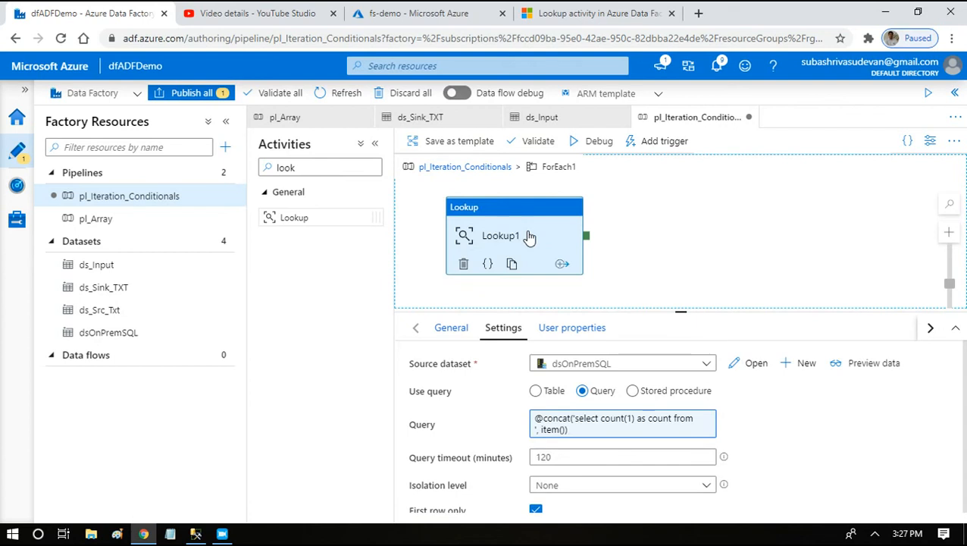
click(574, 142)
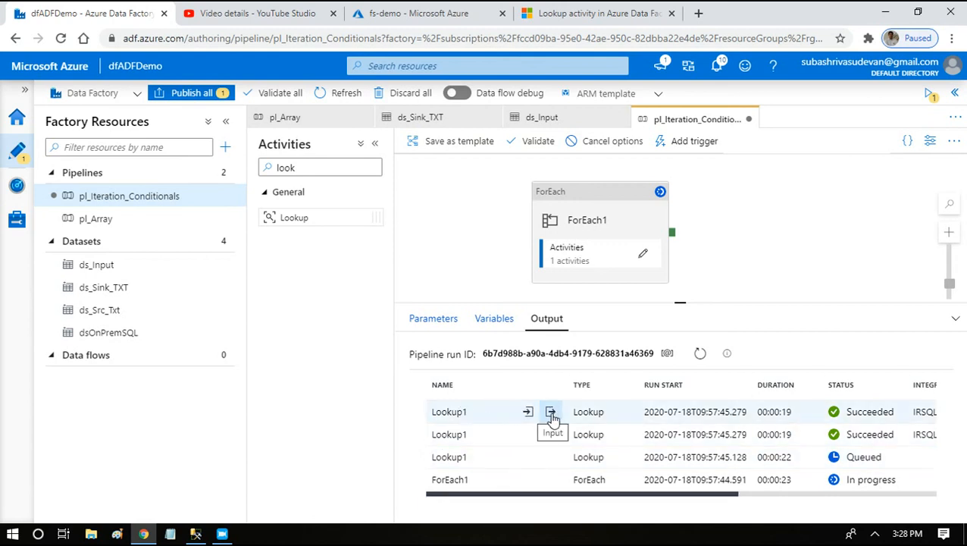
Examine the firstRow count in the output of each of the three Lookup1 runs.
click(550, 412)
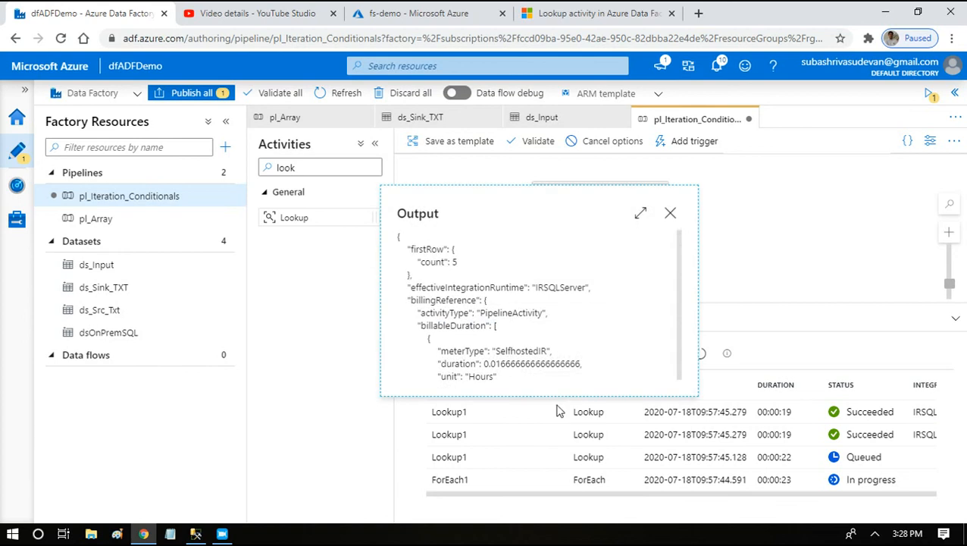
drag(477, 281, 405, 245)
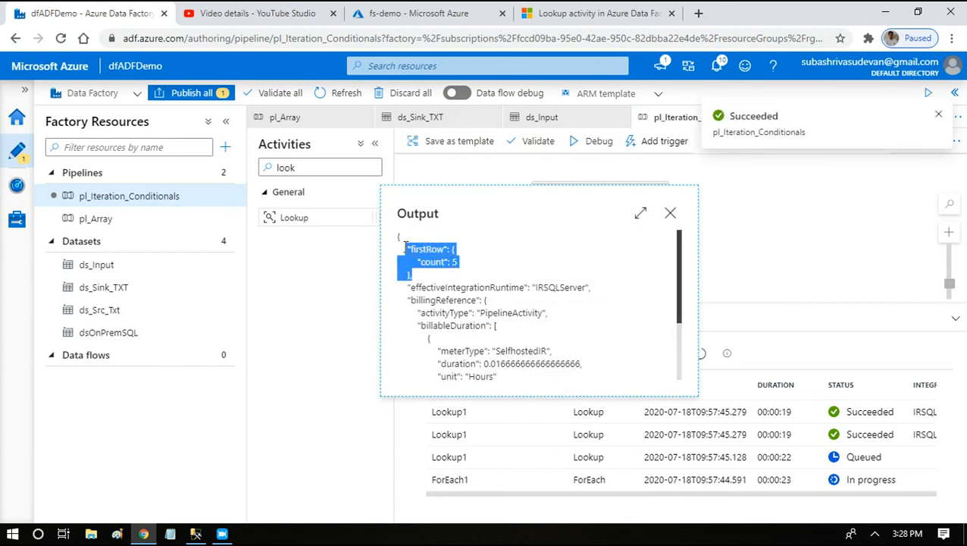
click(436, 267)
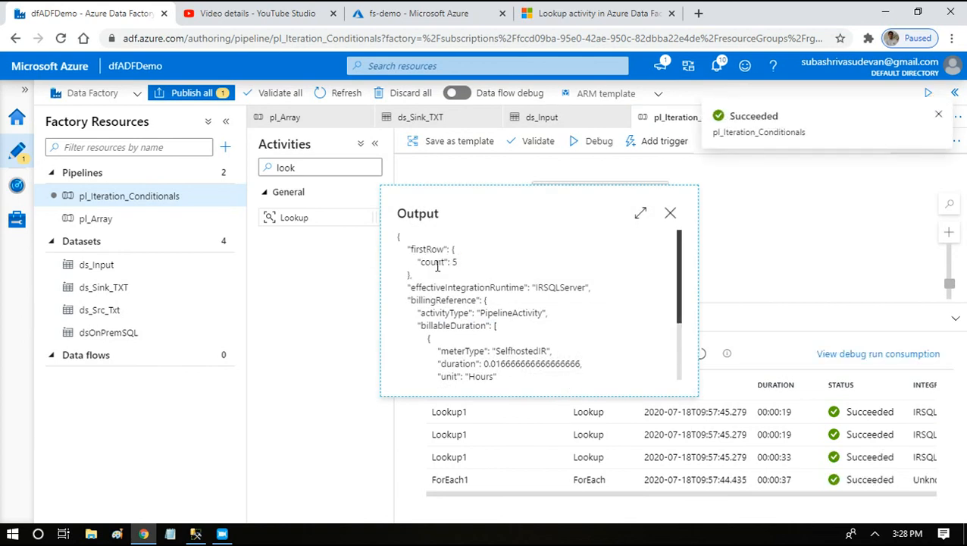
click(669, 215)
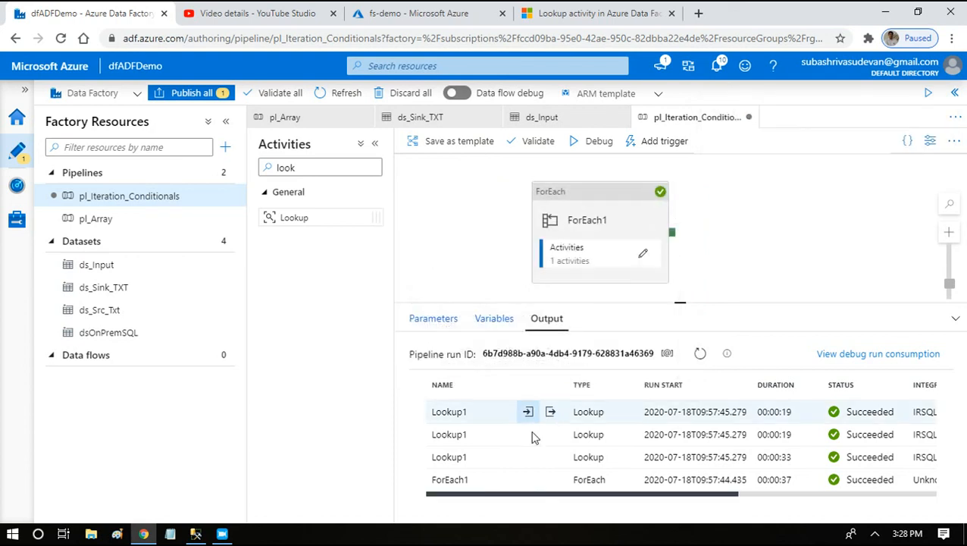
click(552, 434)
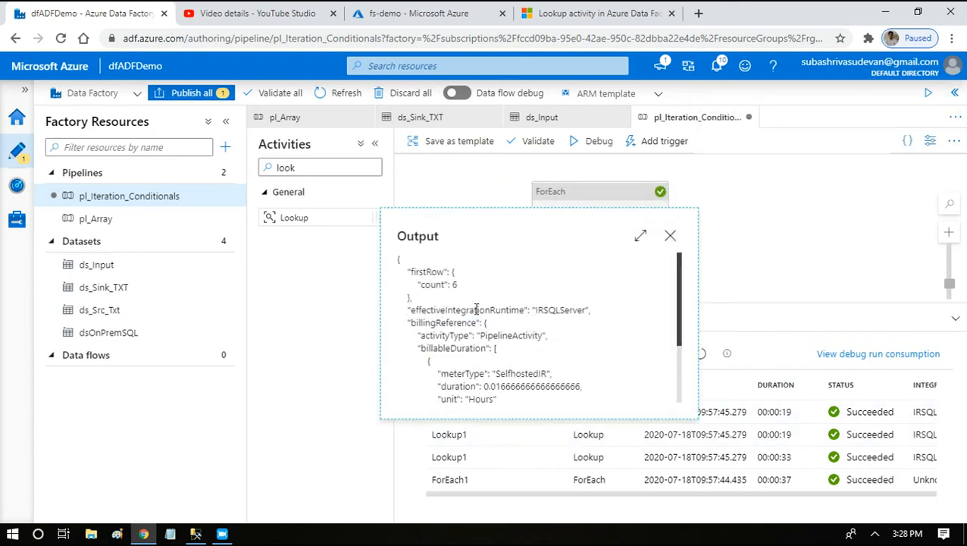
drag(442, 298, 410, 271)
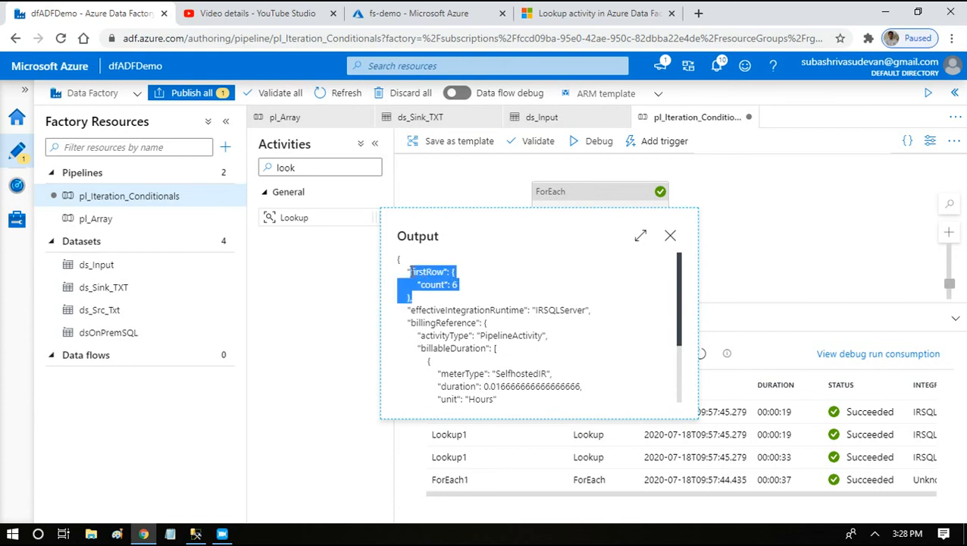
click(677, 241)
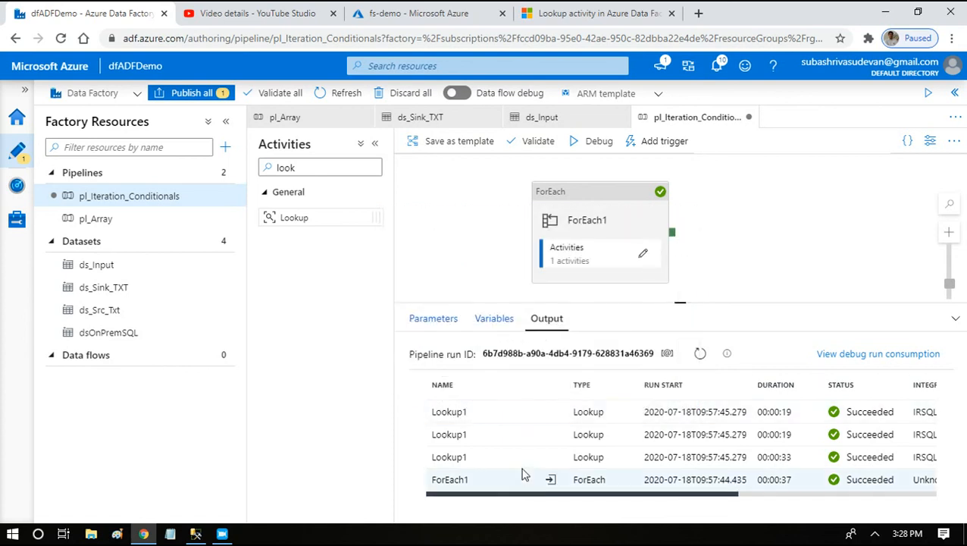
click(549, 457)
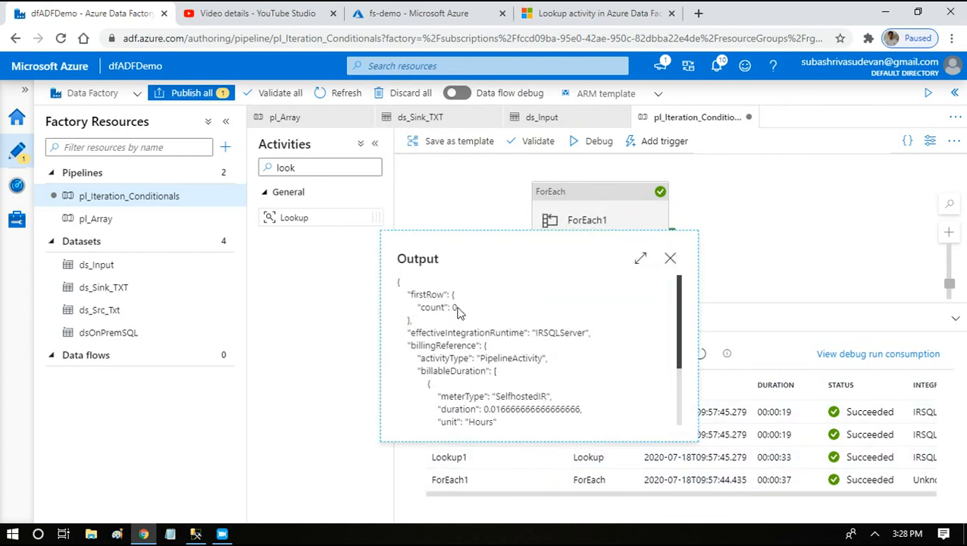
drag(458, 307, 407, 312)
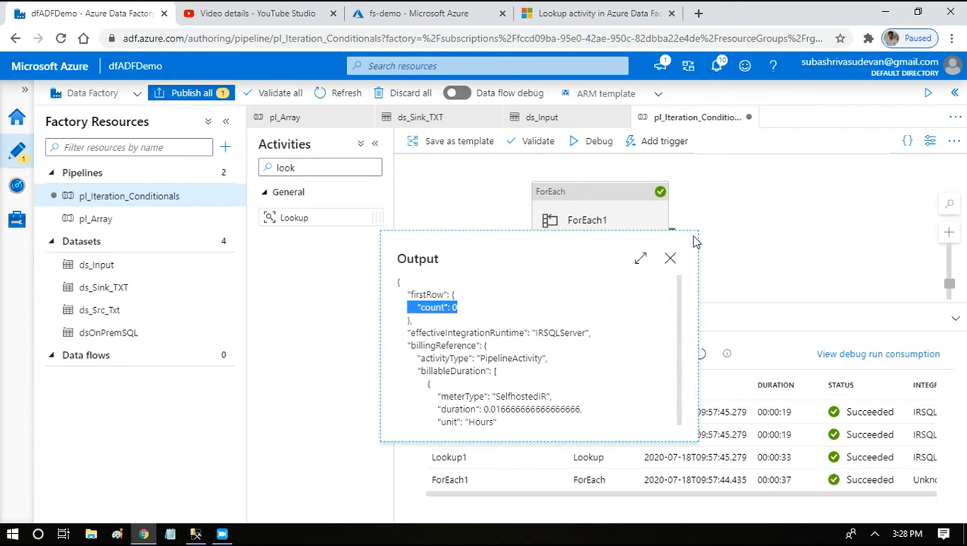
click(672, 259)
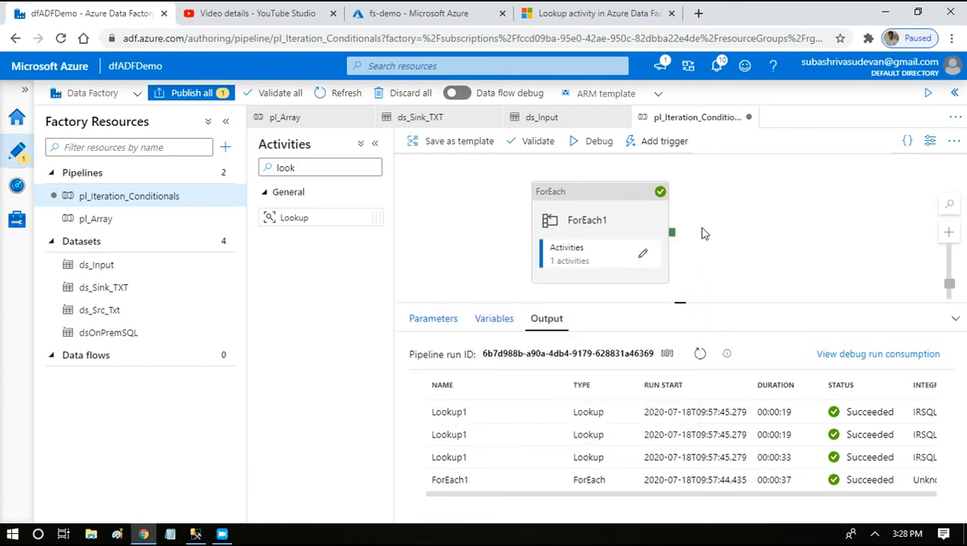